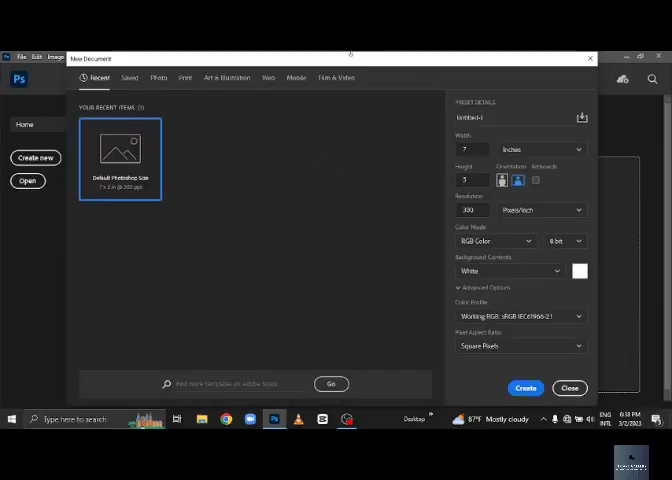
Create an 18 x 24 inch document from the Art & Illustration Poster preset.
click(238, 78)
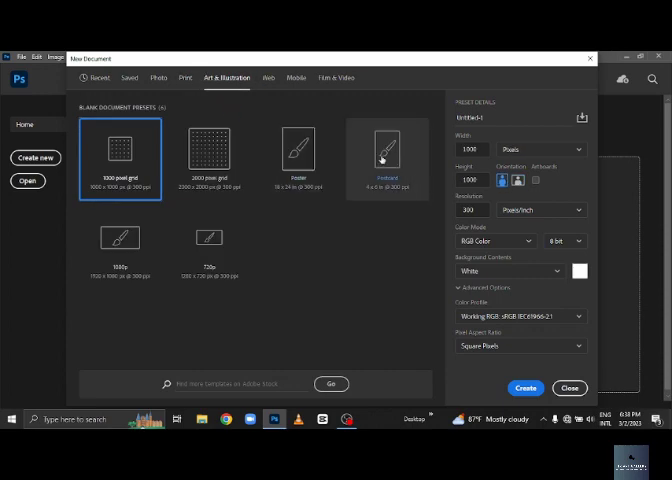
click(300, 146)
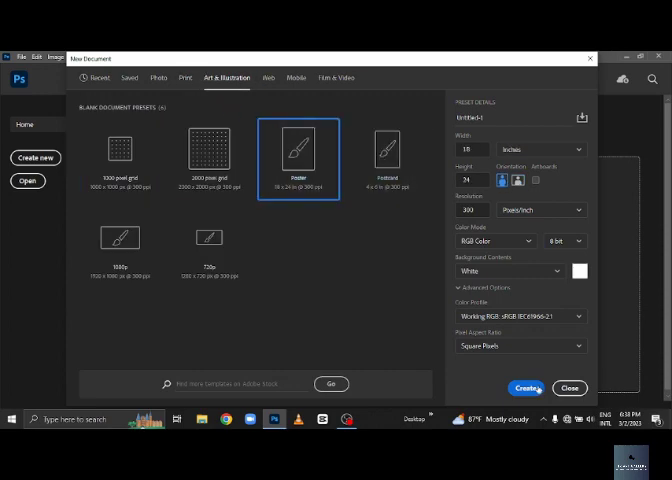
click(535, 388)
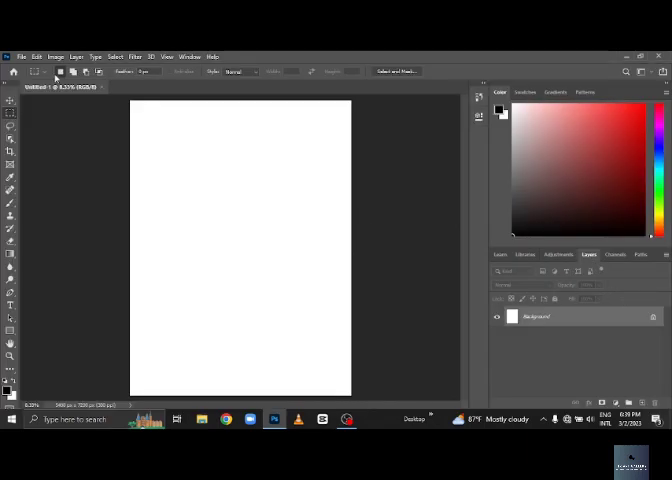
Draw a page-sized frame and place the portrait from the skin fixer folder as embedded.
click(10, 164)
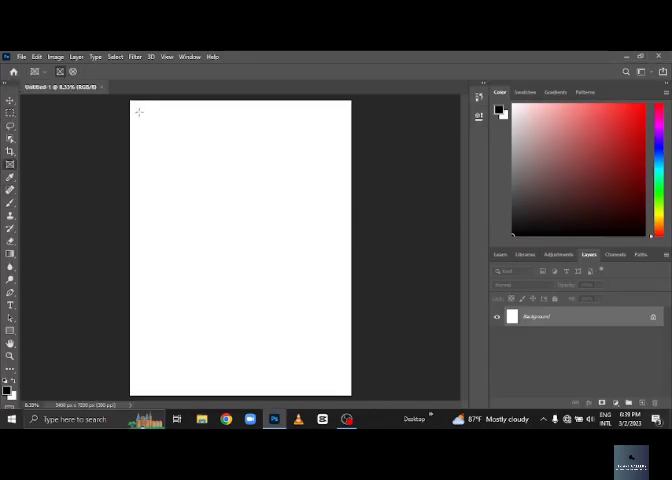
mouse_move(130, 100)
mouse_down()
mouse_move(345, 375)
mouse_move(350, 394)
mouse_up()
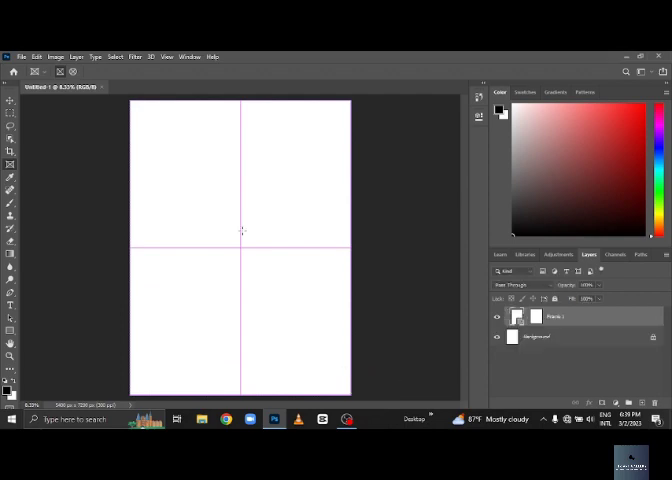
click(22, 56)
click(127, 251)
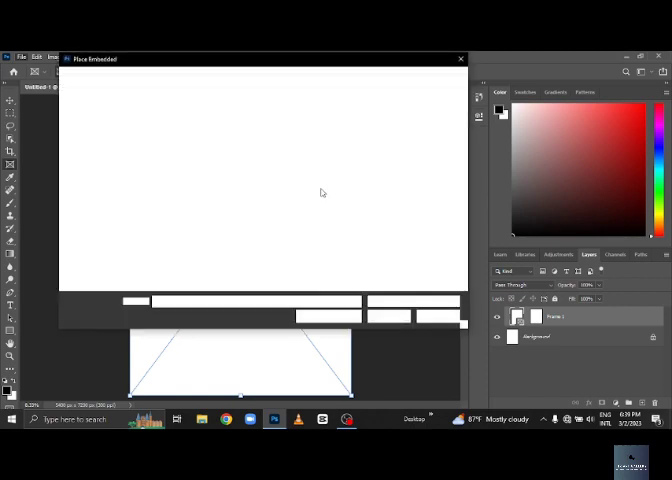
click(120, 259)
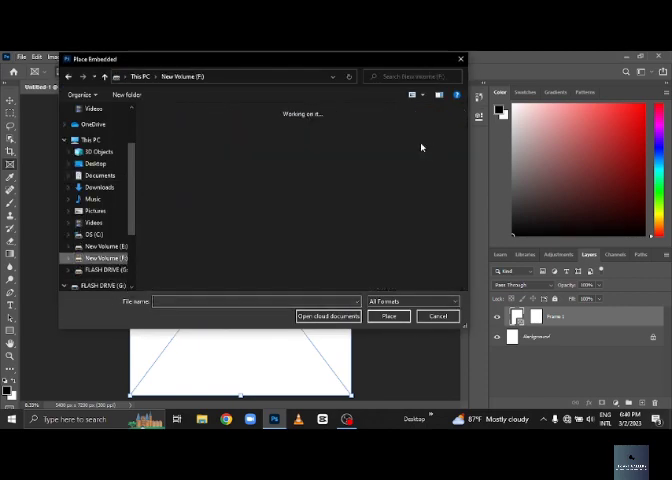
scroll(183, 284, down, 1)
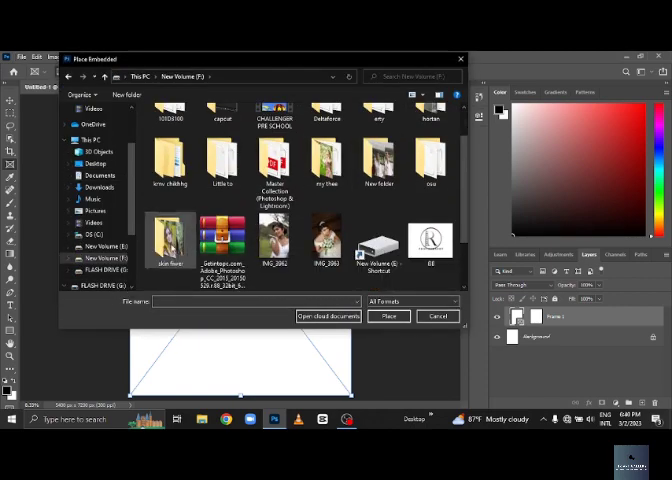
double_click(170, 245)
double_click(172, 228)
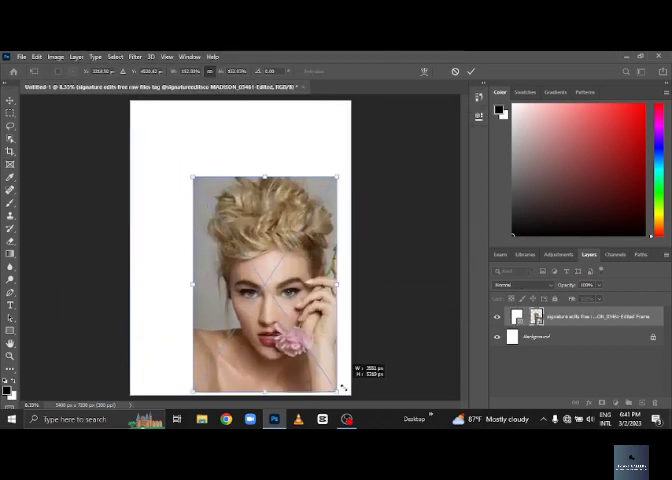
Scale and shift the portrait to fill the frame's full width, then commit.
drag(190, 177, 128, 96)
mouse_move(245, 252)
mouse_down()
mouse_move(249, 240)
mouse_move(251, 246)
mouse_up()
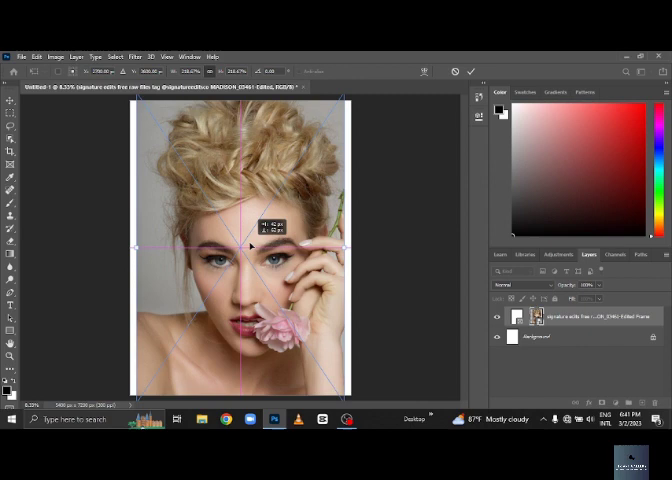
drag(345, 240, 352, 240)
drag(136, 246, 130, 246)
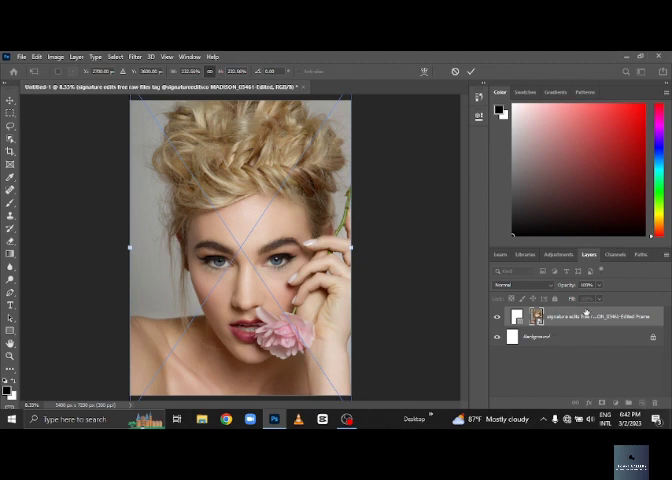
key(Return)
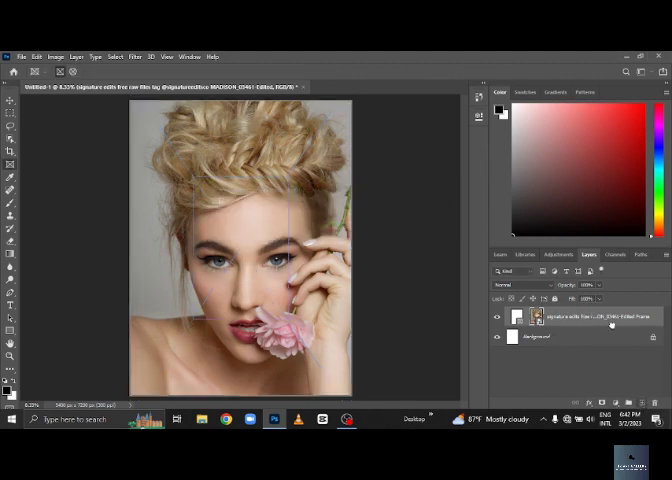
Duplicate the photo onto a new layer and make the copy active.
key(ctrl+alt+shift+e)
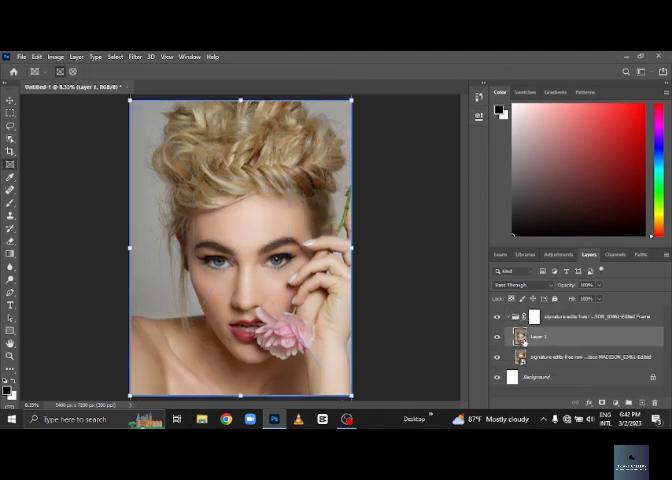
click(516, 316)
click(545, 337)
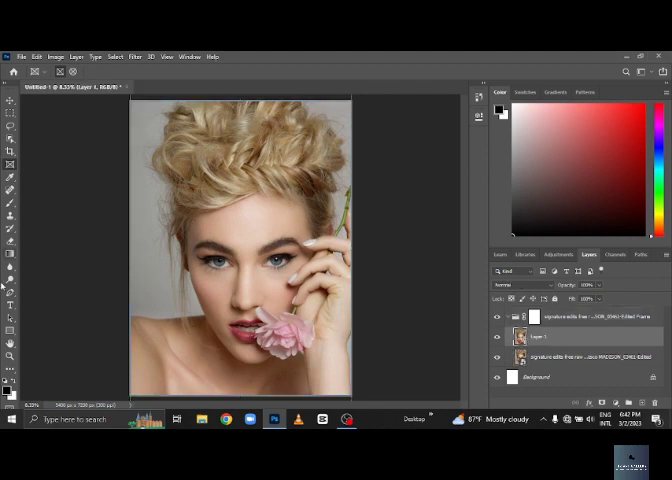
Draw a white-filled rectangle over the page's right half, then select the whole canvas.
right_click(10, 330)
click(48, 368)
drag(245, 100, 245, 395)
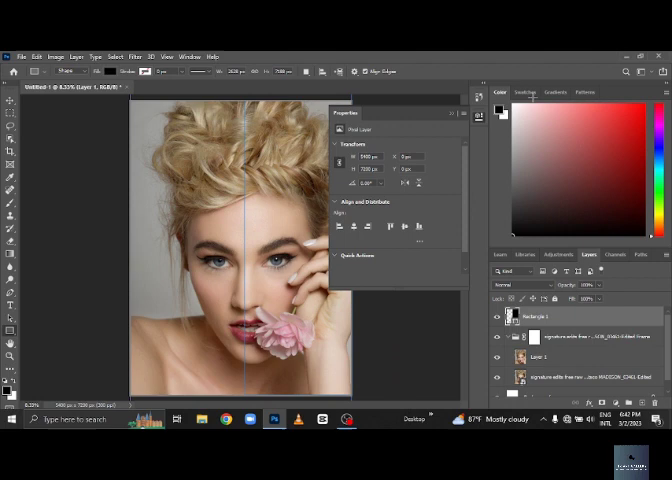
drag(245, 100, 352, 395)
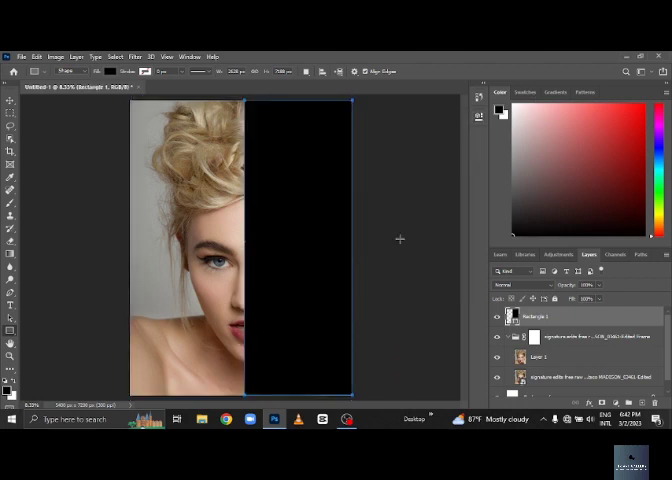
click(108, 71)
click(50, 124)
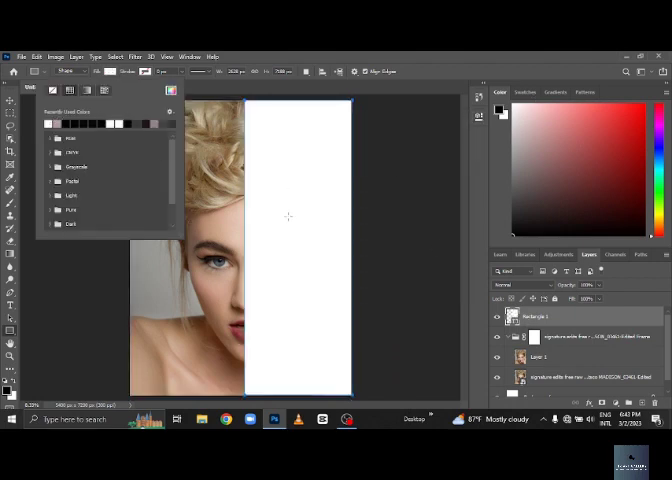
key(Return)
key(ctrl+a)
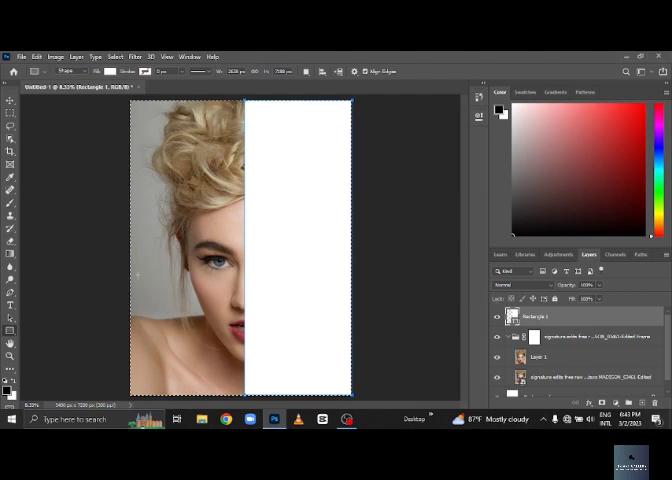
Commit a text layer, drag it below Rectangle 1, and place a new insertion point on the panel.
click(268, 205)
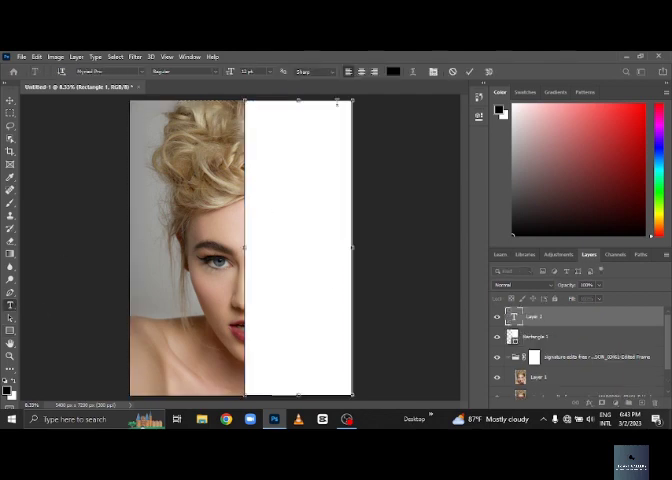
click(552, 318)
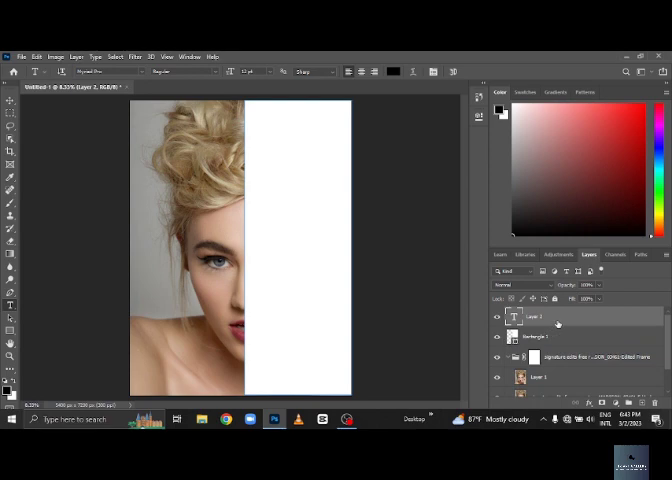
drag(565, 334, 568, 340)
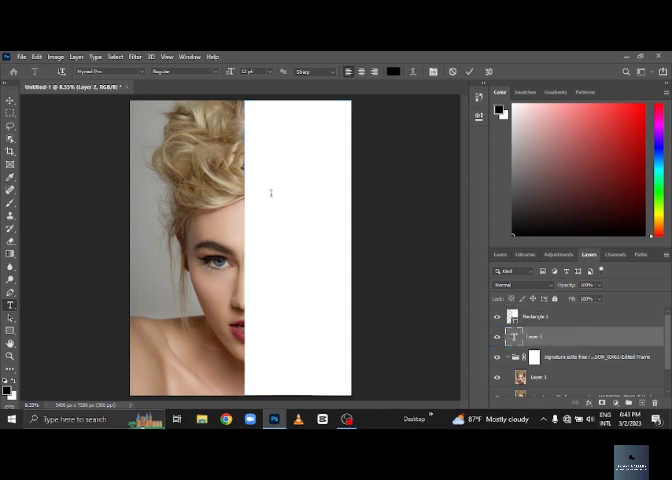
click(273, 194)
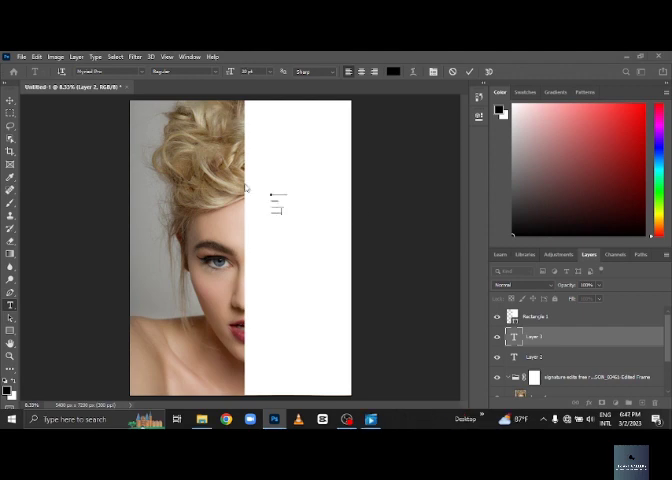
Enlarge the DREAM BIG HARD WORK text box and move it over the face.
key(ctrl+t)
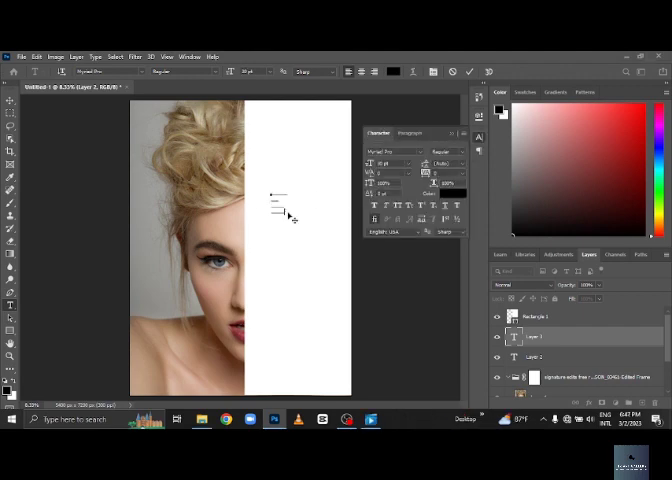
click(477, 138)
drag(288, 216, 305, 243)
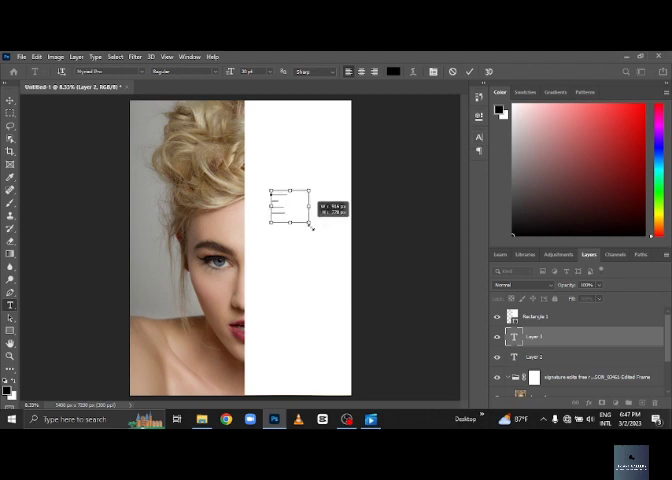
mouse_move(327, 279)
mouse_down()
mouse_move(220, 277)
mouse_move(160, 178)
mouse_up()
Set the text font to Elephant, shift it onto the white panel, and commit.
click(141, 74)
key(Escape)
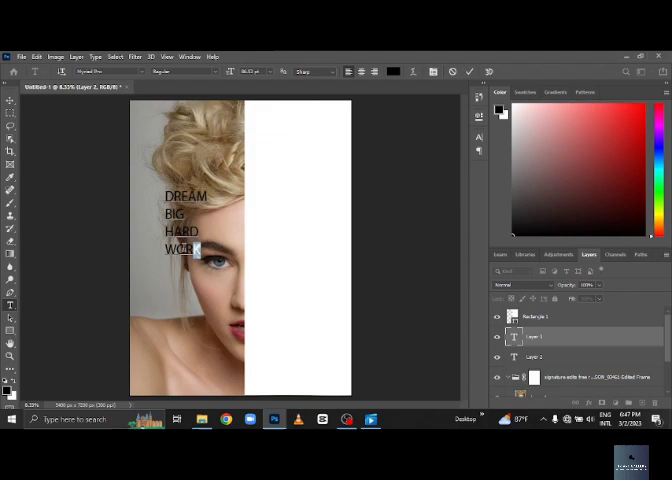
click(141, 72)
scroll(170, 240, up, 5)
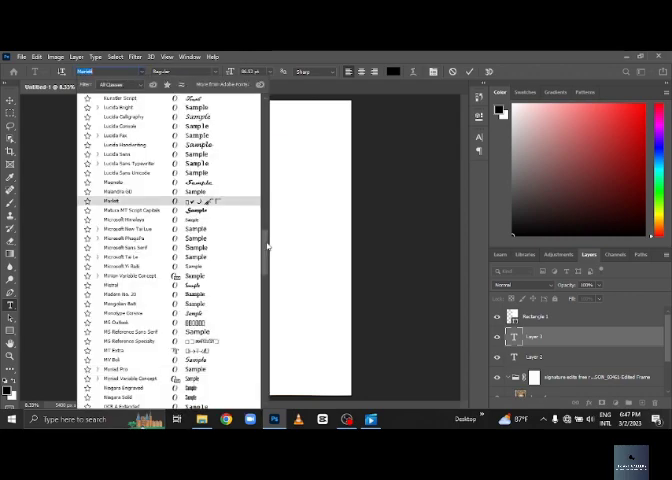
mouse_move(267, 245)
mouse_down()
mouse_move(276, 355)
mouse_move(261, 247)
mouse_move(271, 112)
mouse_move(277, 170)
mouse_up()
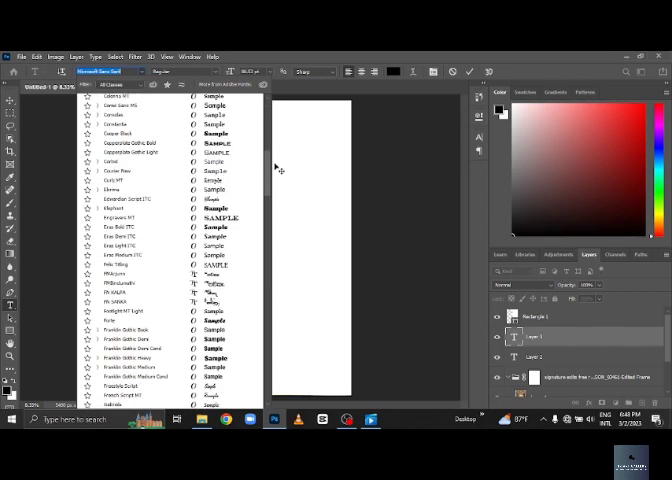
click(120, 208)
ctrl+drag(195, 225, 290, 225)
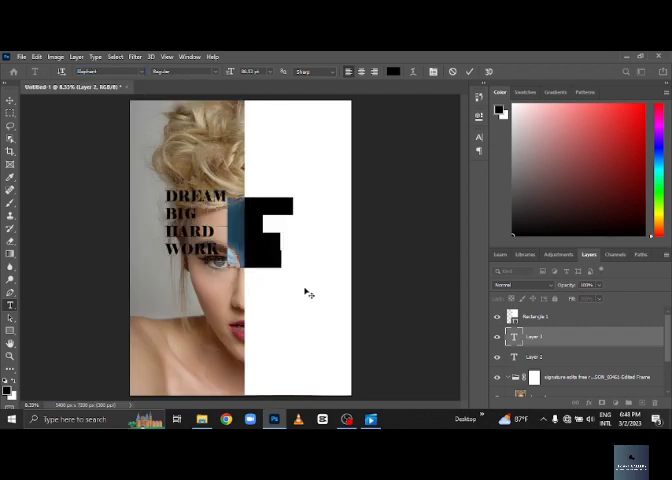
click(557, 337)
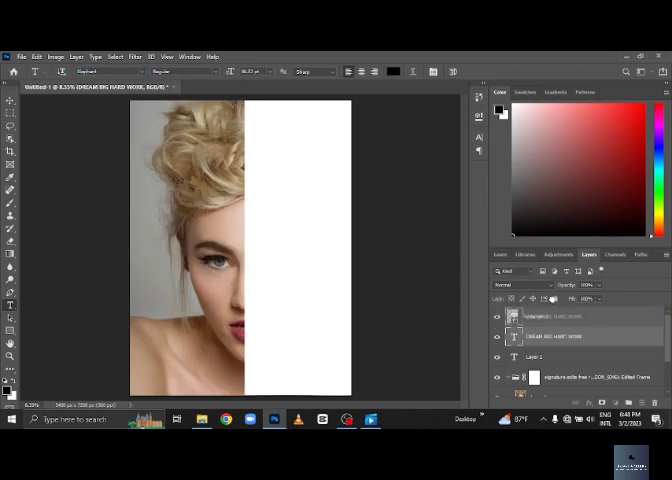
Enlarge the DREAM BIG HARD WORK text with Free Transform and position it along the panel edge.
drag(545, 316, 545, 312)
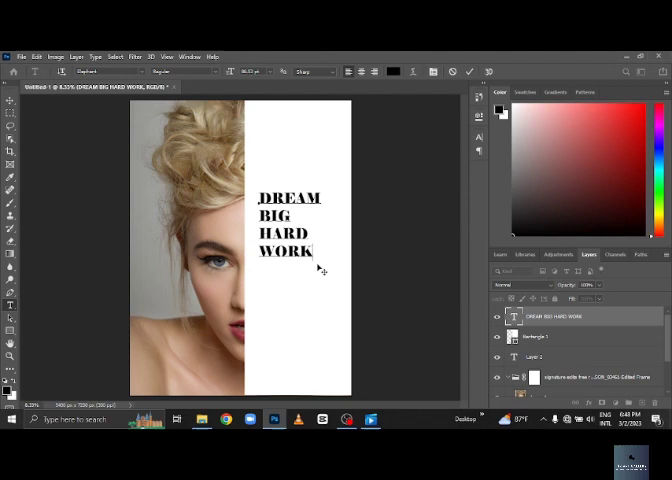
key(ctrl+t)
drag(336, 293, 348, 327)
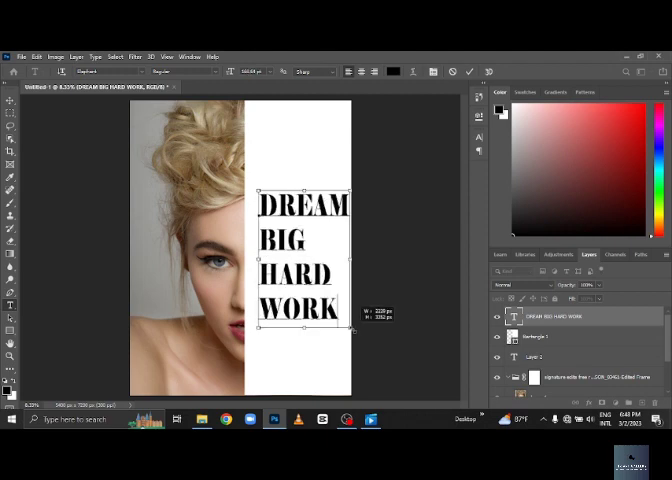
drag(257, 187, 254, 161)
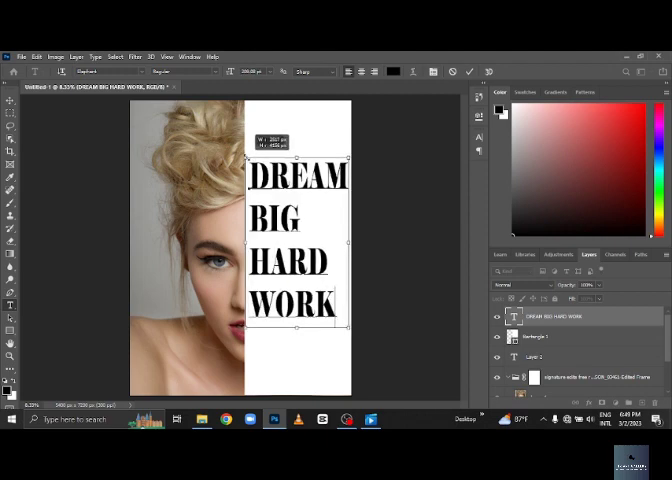
click(361, 72)
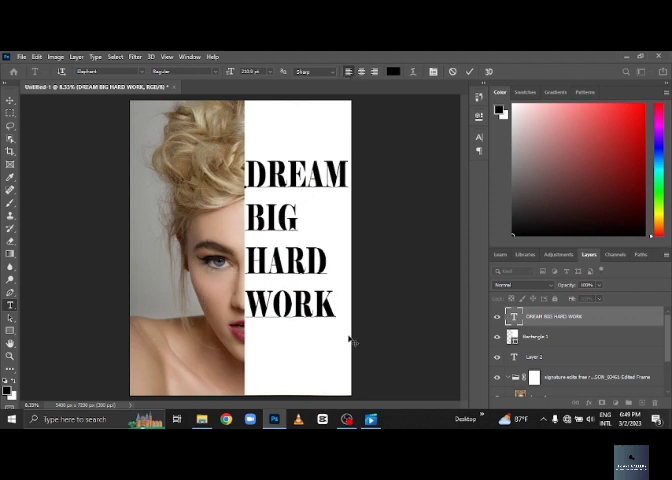
drag(348, 339, 348, 354)
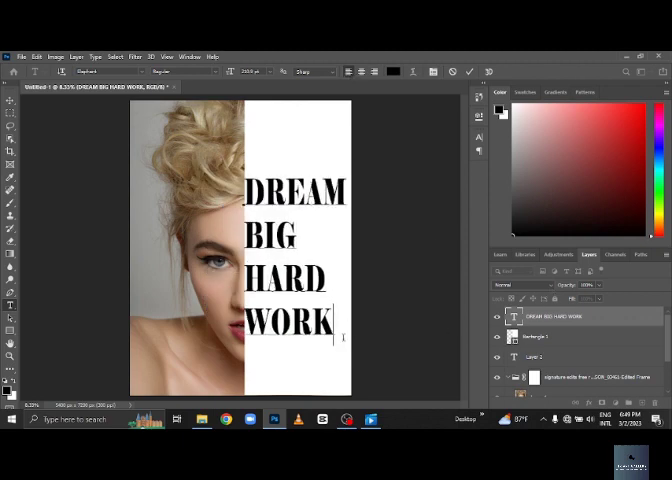
click(548, 318)
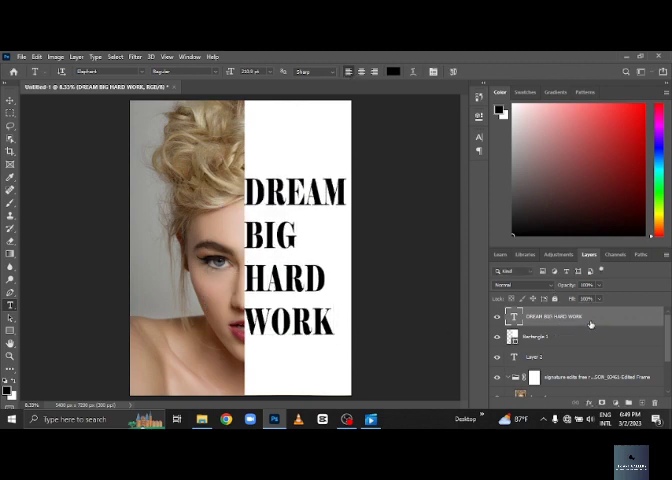
Set the text's Fill Opacity to 0 and group it with the white panel.
right_click(590, 322)
key(Escape)
drag(347, 158, 320, 158)
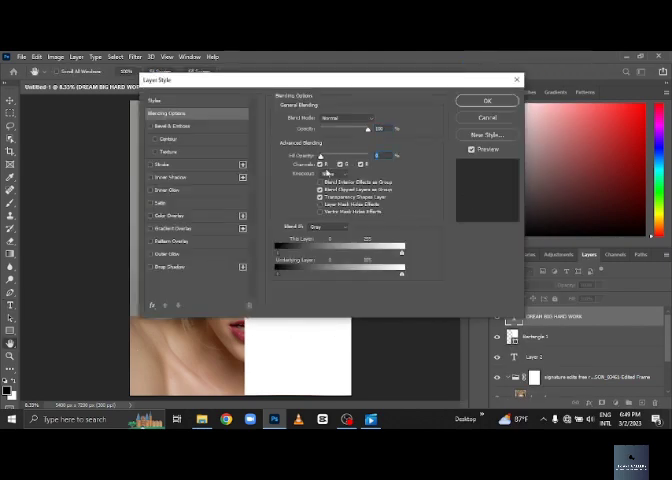
click(475, 101)
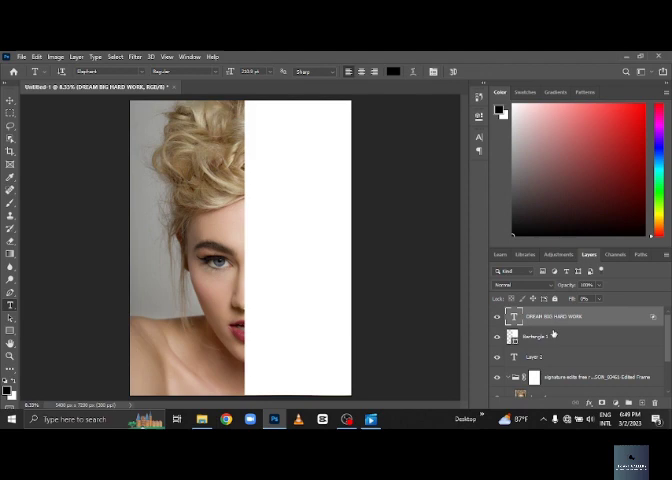
key(ctrl+g)
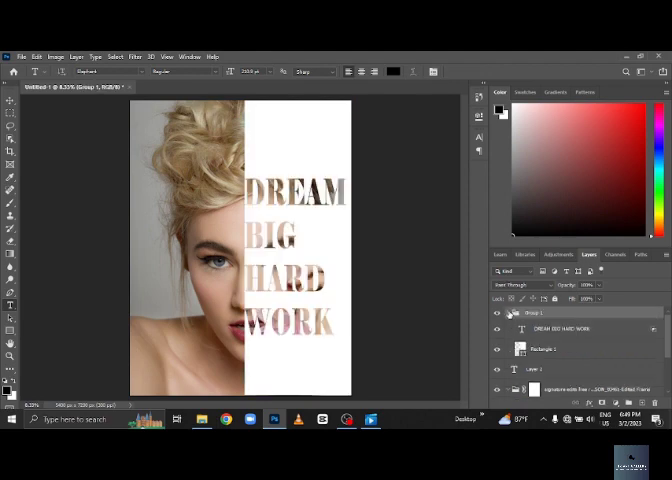
Draw a rectangle frame over the portrait and the text.
click(540, 340)
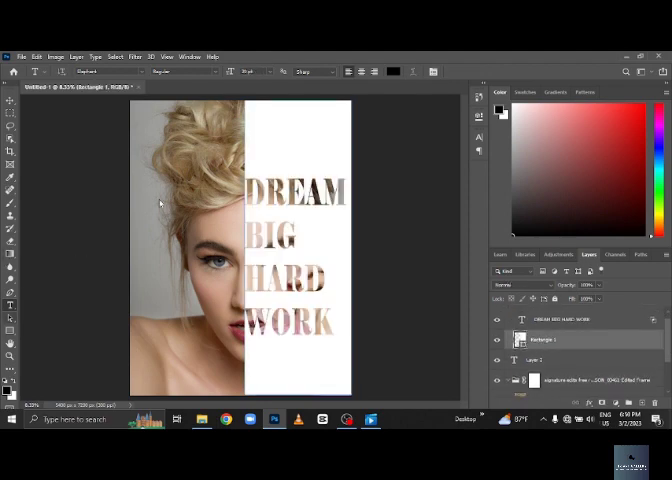
right_click(10, 330)
click(55, 330)
drag(245, 148, 322, 294)
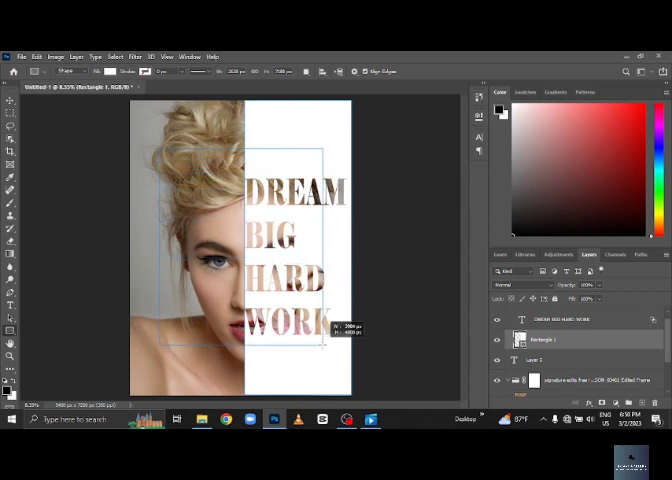
drag(322, 294, 325, 346)
click(555, 340)
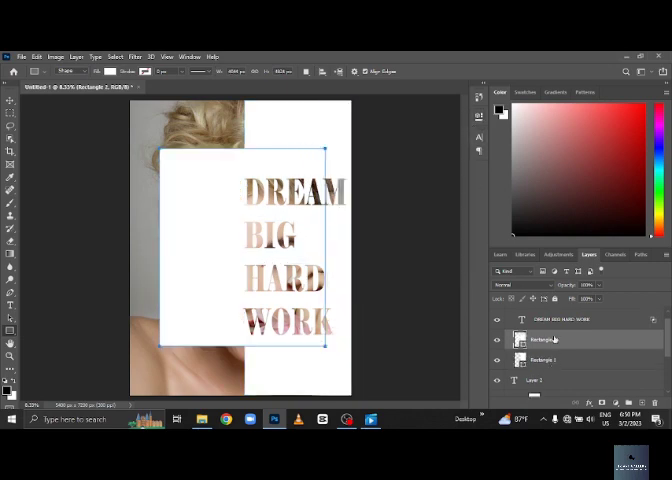
Give the rectangle zero fill opacity and a thick white outline stroke.
double_click(592, 340)
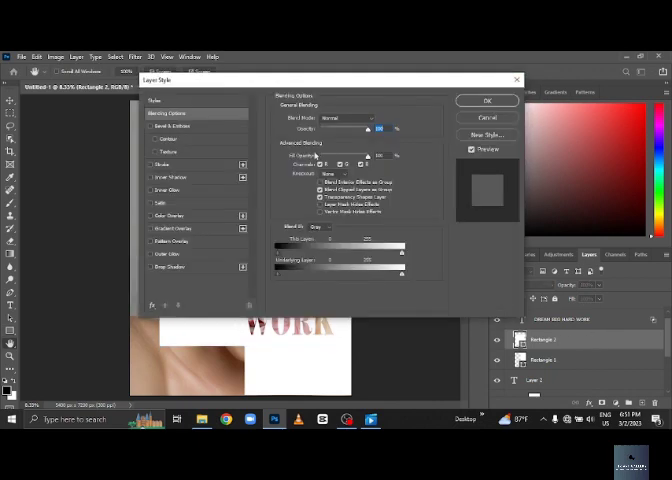
click(318, 157)
click(330, 173)
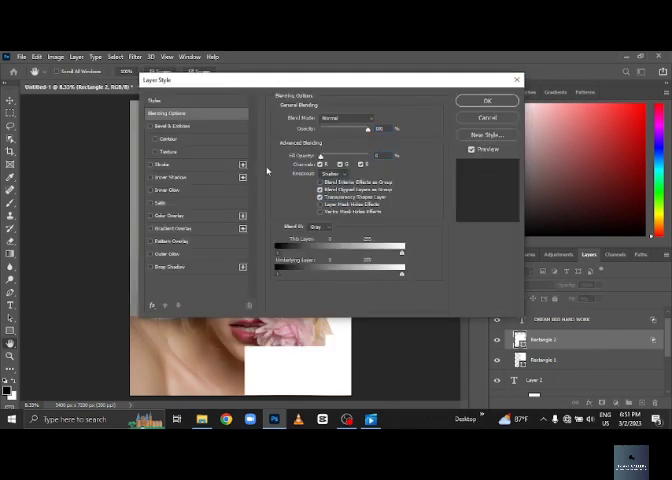
click(330, 173)
click(160, 164)
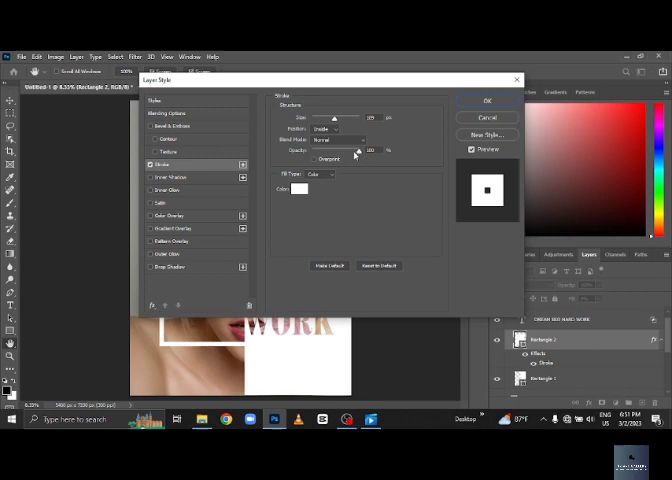
click(336, 118)
key(Return)
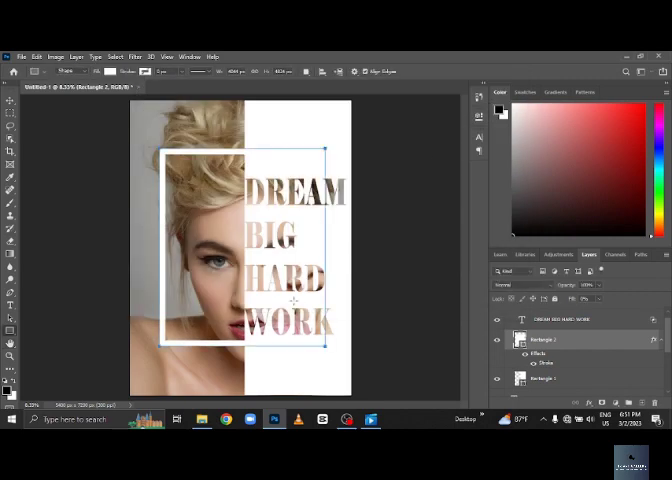
Duplicate the DREAM BIG HARD WORK text layer and move the copy upward.
right_click(10, 331)
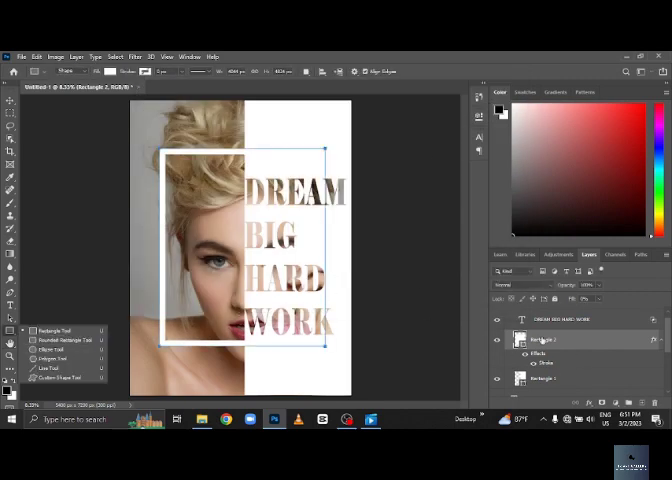
click(558, 321)
key(ctrl+j)
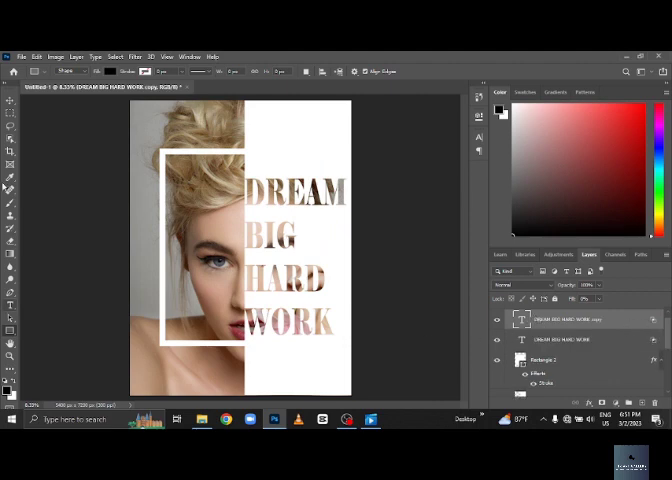
right_click(10, 101)
click(48, 101)
mouse_move(225, 212)
mouse_down()
mouse_move(250, 238)
mouse_move(230, 216)
mouse_move(292, 248)
mouse_move(318, 274)
mouse_move(198, 185)
mouse_move(202, 125)
mouse_up()
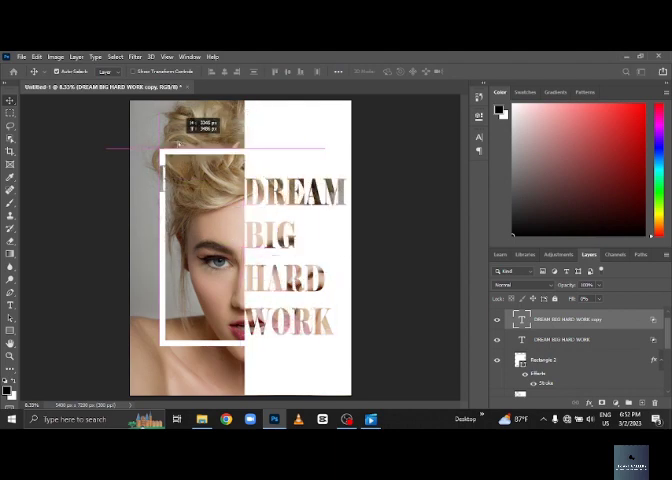
Reset the copy's Knockout so it shows black, and place it over the upper-left portrait.
right_click(598, 330)
click(523, 156)
double_click(600, 319)
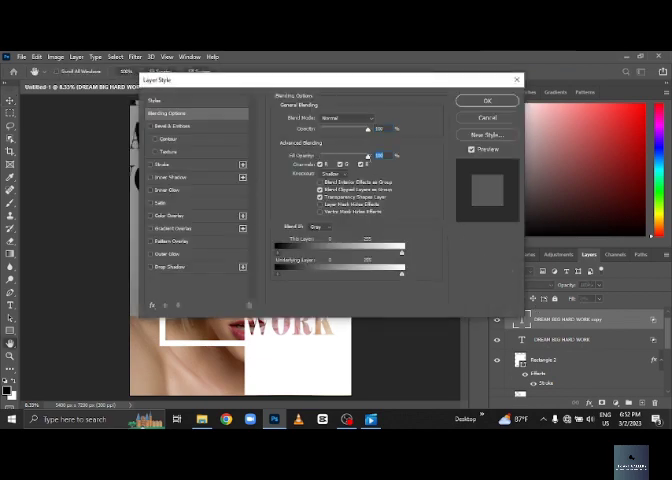
click(332, 174)
click(332, 189)
click(487, 101)
mouse_move(228, 120)
mouse_down()
mouse_move(238, 172)
mouse_move(215, 210)
mouse_up()
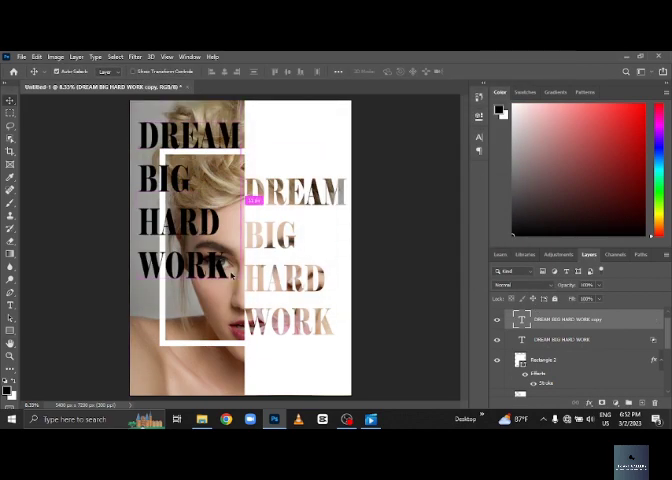
Free Transform the black text copy down in two drags to a small upper-left block.
click(10, 306)
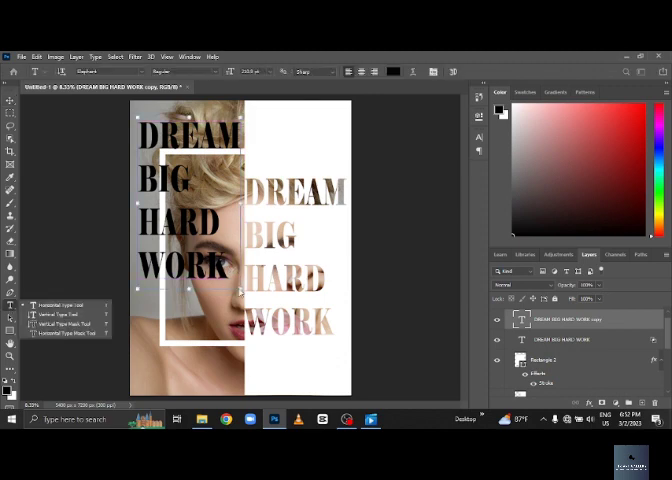
key(ctrl+t)
mouse_move(137, 118)
mouse_down()
mouse_move(166, 236)
mouse_move(204, 260)
mouse_move(150, 110)
mouse_move(197, 157)
mouse_up()
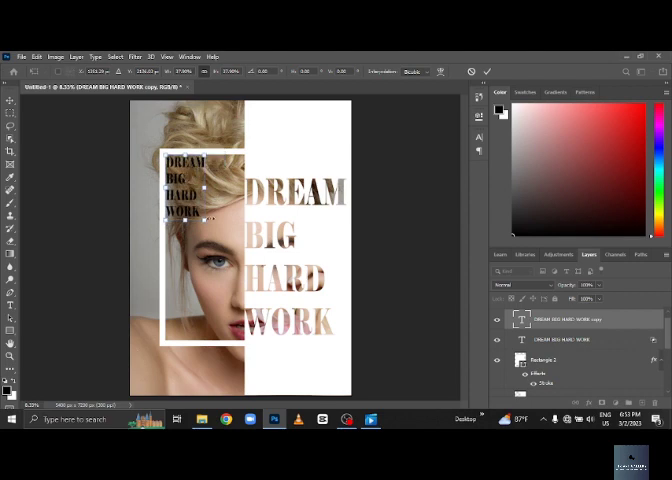
drag(205, 215, 198, 196)
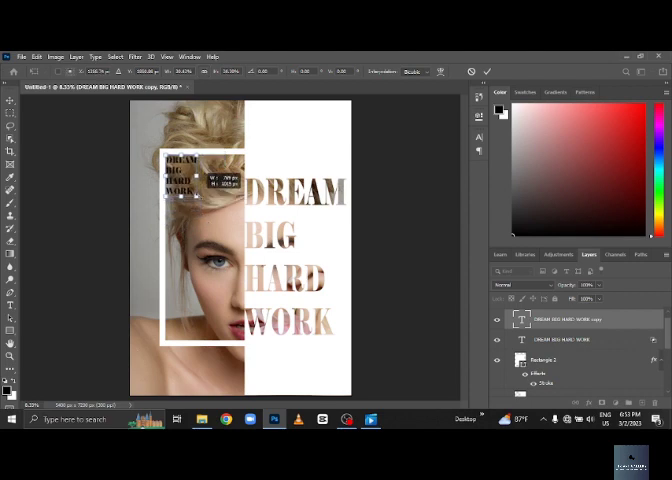
right_click(10, 331)
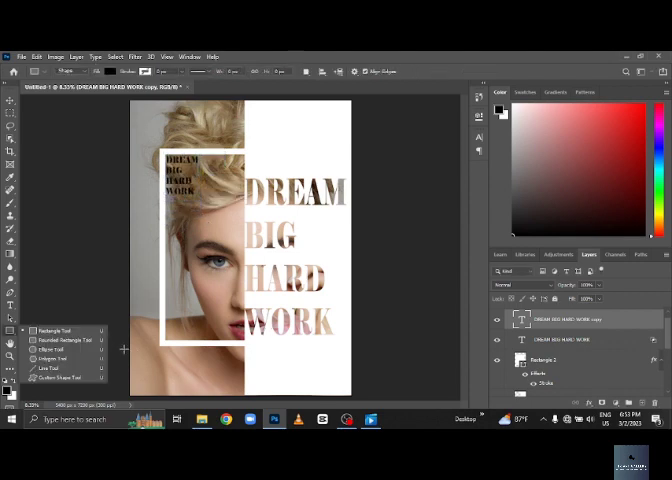
key(Escape)
Select all of the small text copy and set its colour to white (ffffff).
key(t)
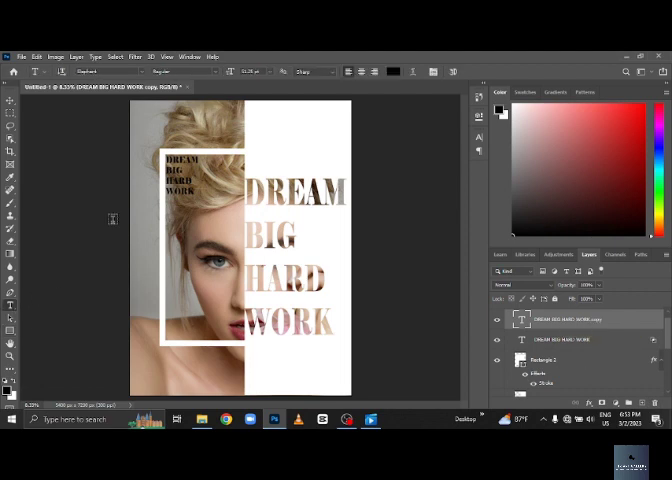
click(195, 192)
key(ctrl+a)
click(392, 71)
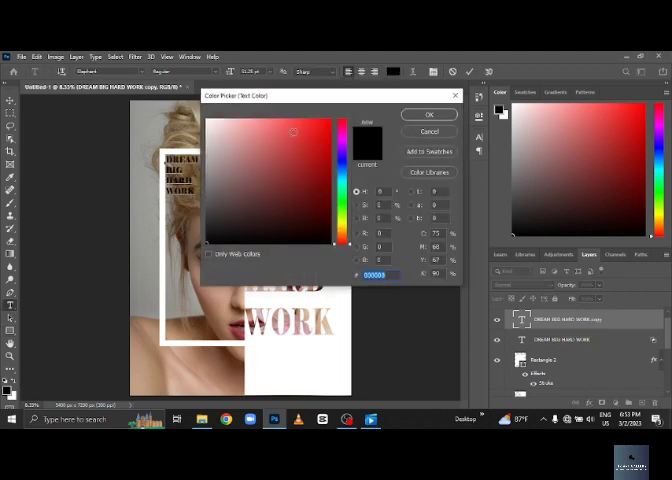
text(ffffff)
key(Return)
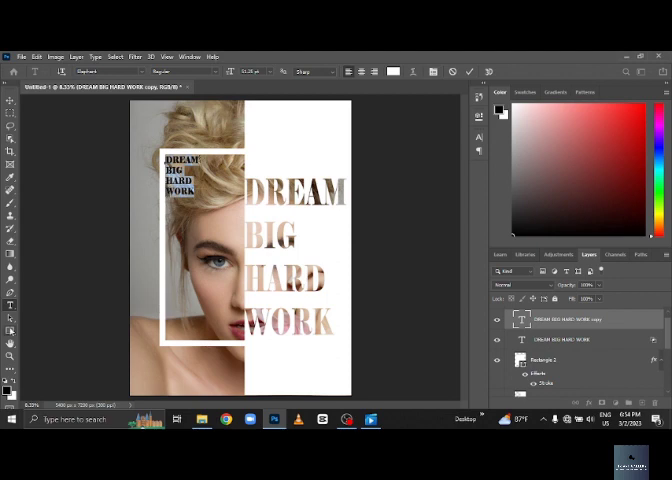